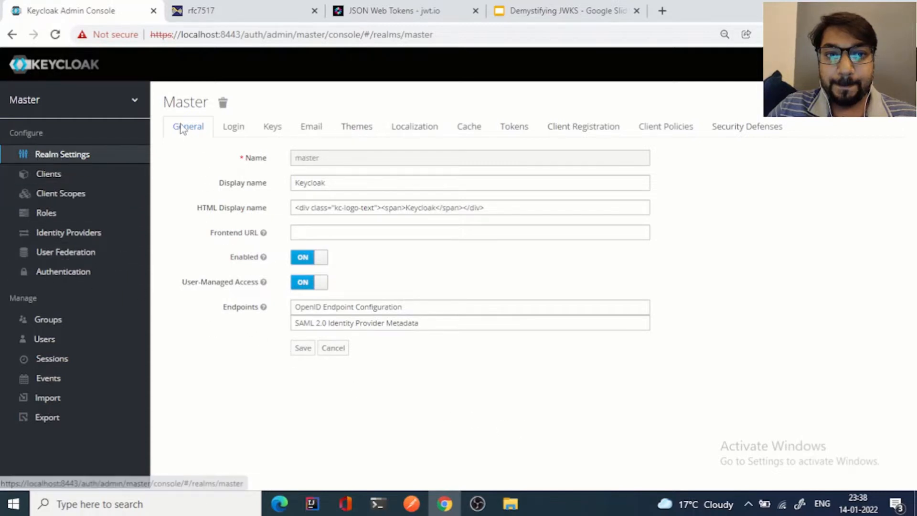
Step: Follow the OpenID configuration's jwks_uri to the realm's certs endpoint in a new tab
click(351, 314)
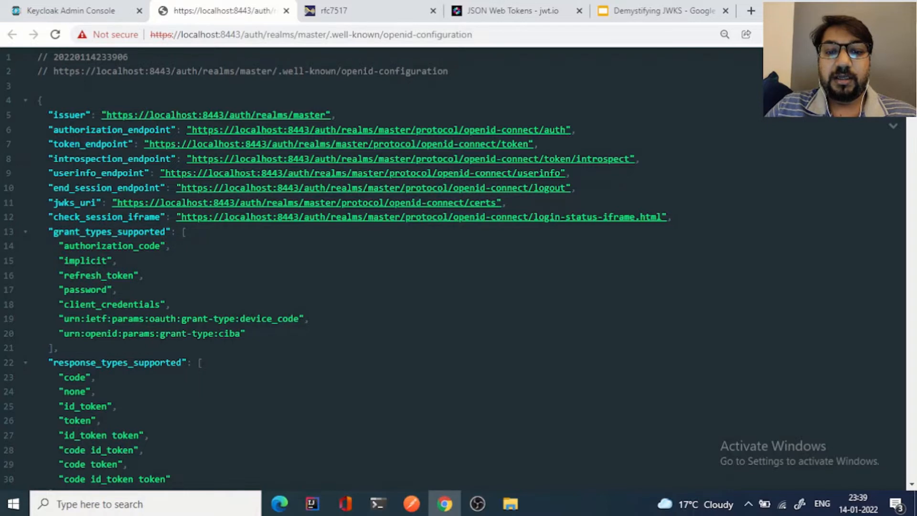
double_click(75, 203)
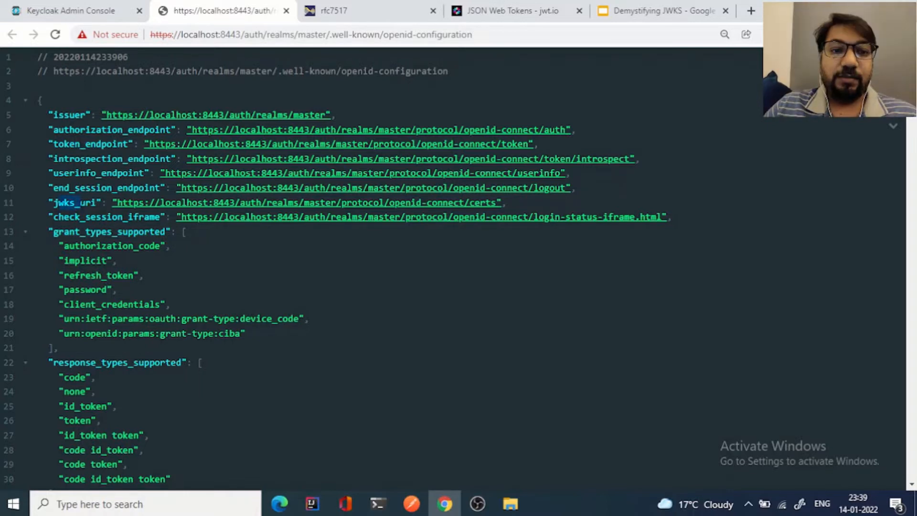
click(376, 203)
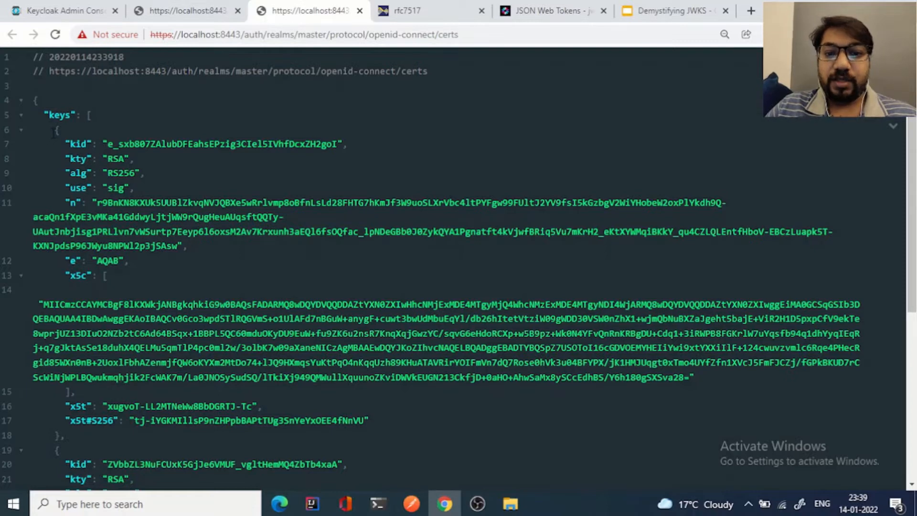
click(22, 132)
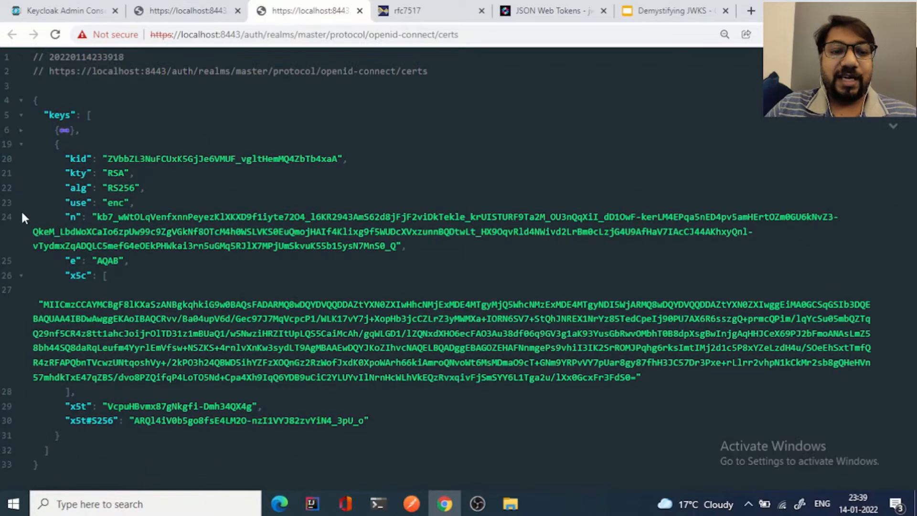
click(21, 146)
click(21, 131)
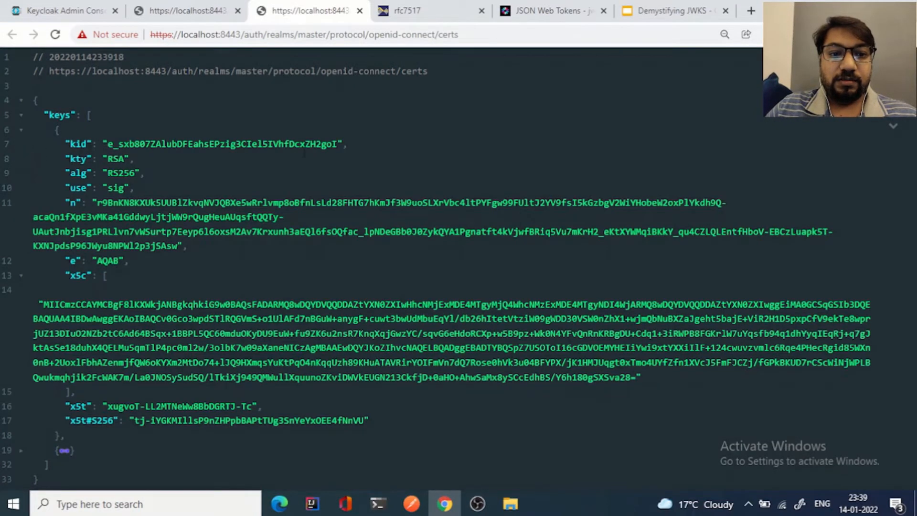
drag(108, 144, 214, 144)
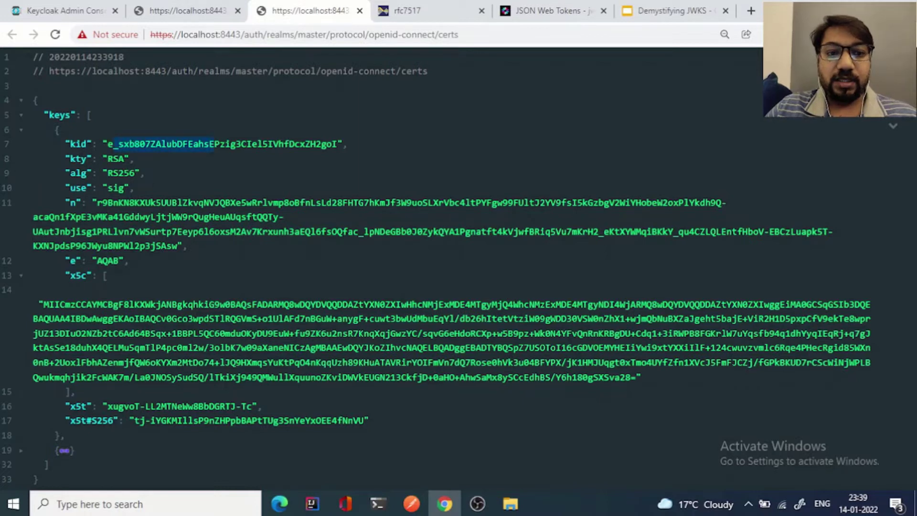
click(20, 451)
scroll(19, 451, down, 1)
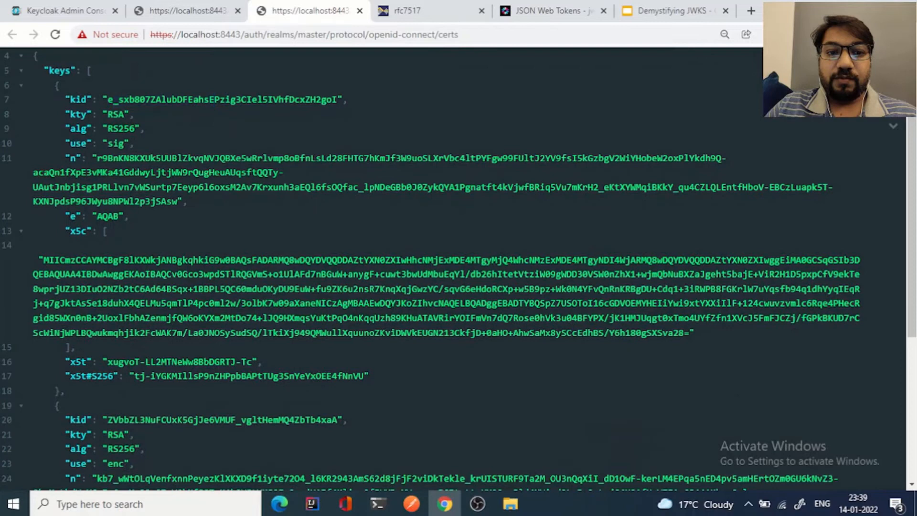
drag(107, 420, 337, 420)
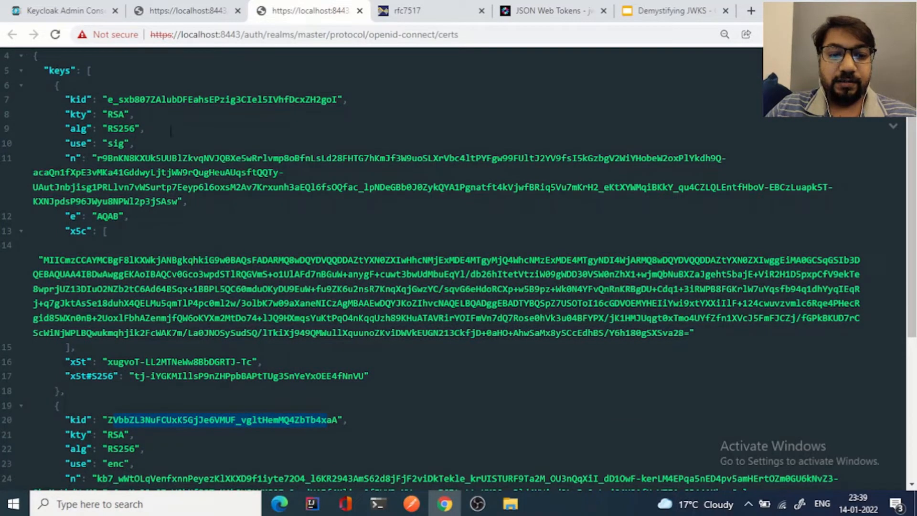
scroll(171, 131, up, 1)
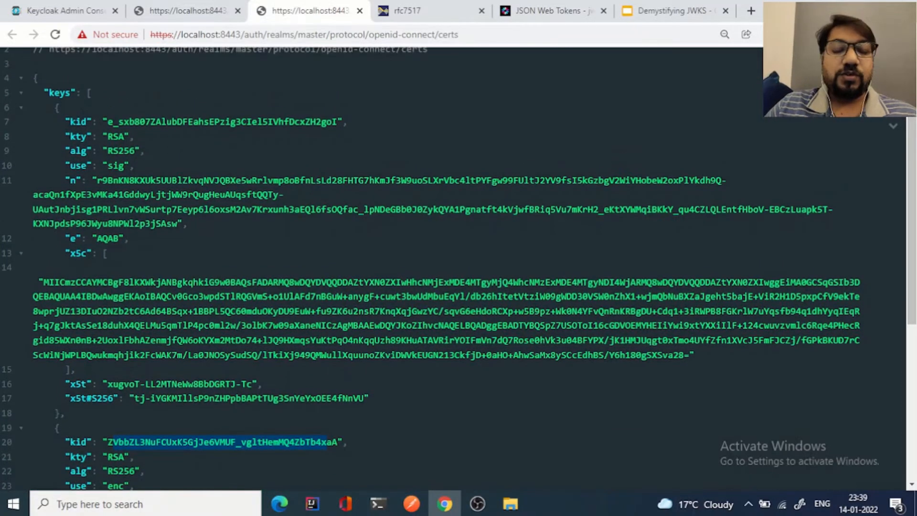
Step: Review the first signing key's kid, alg, use and n fields in the certs JSON
double_click(78, 123)
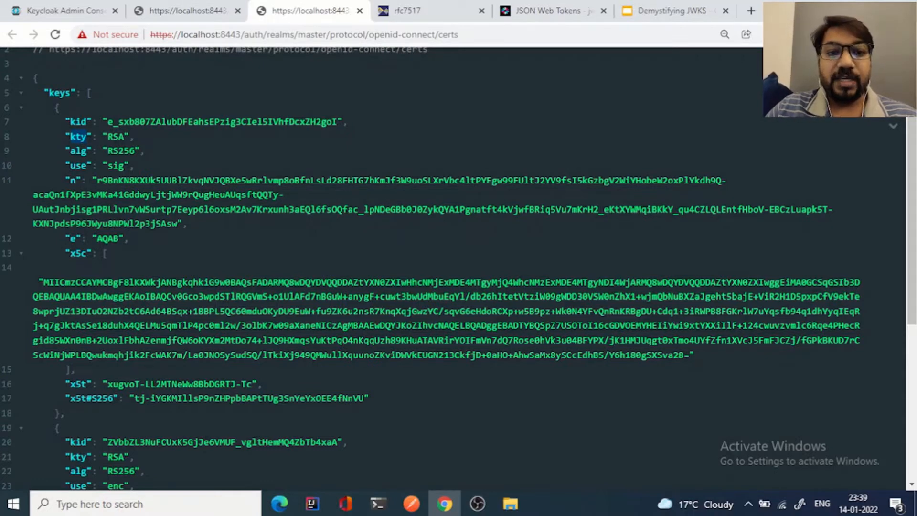
double_click(77, 151)
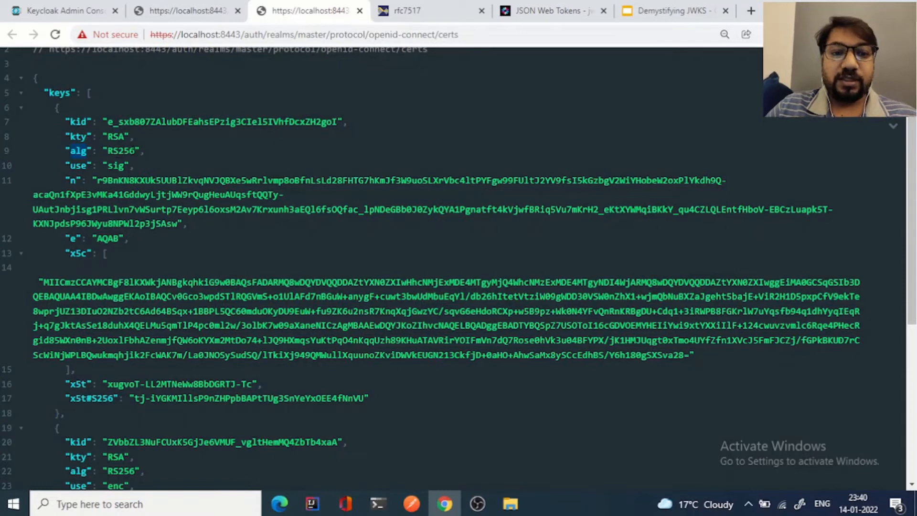
double_click(77, 165)
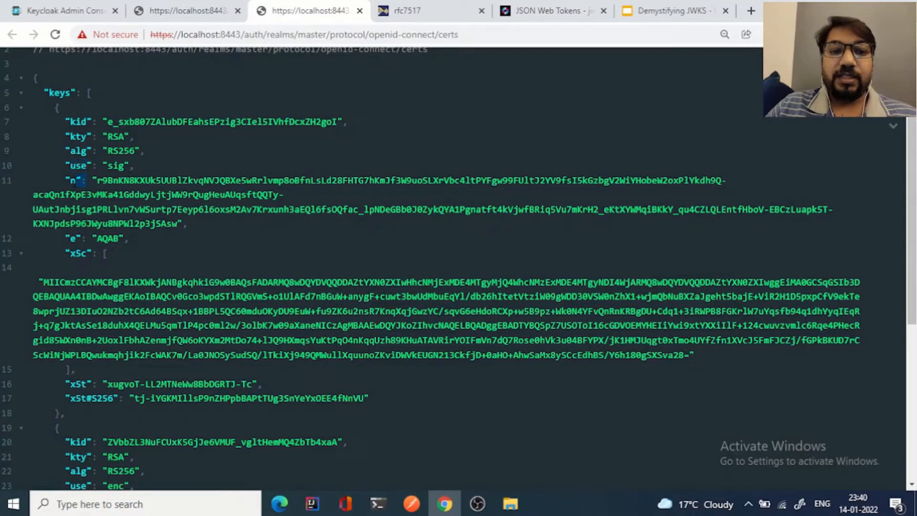
drag(70, 180, 85, 180)
click(78, 262)
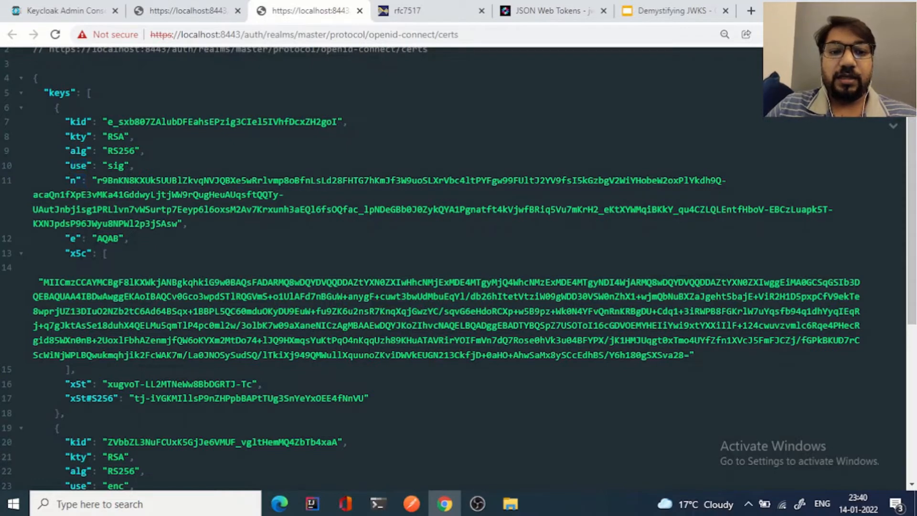
scroll(79, 263, down, 1)
scroll(79, 263, down, 1)
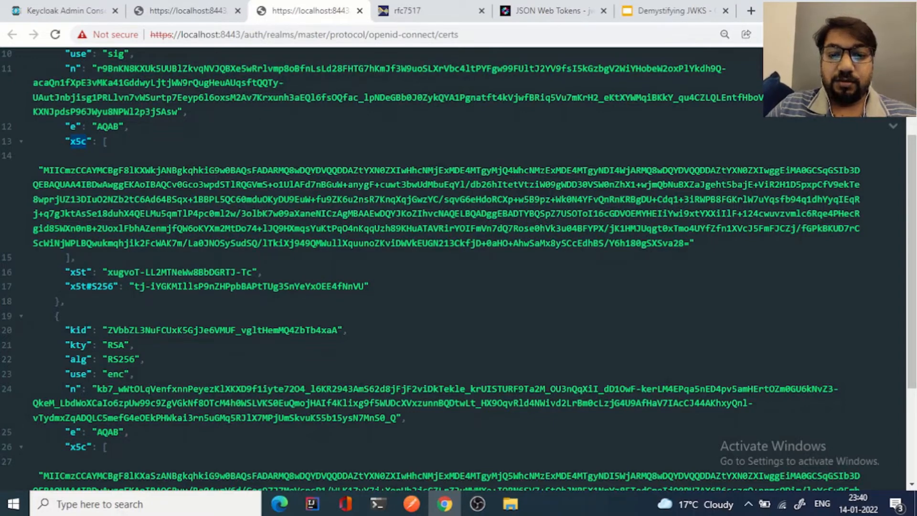
Step: Resend the password-grant token request in Postman for a new access token
click(411, 504)
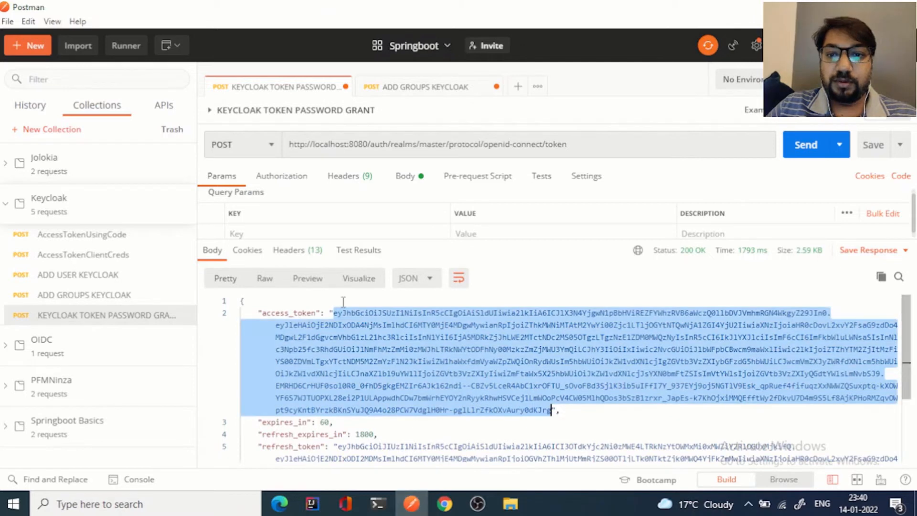
click(617, 144)
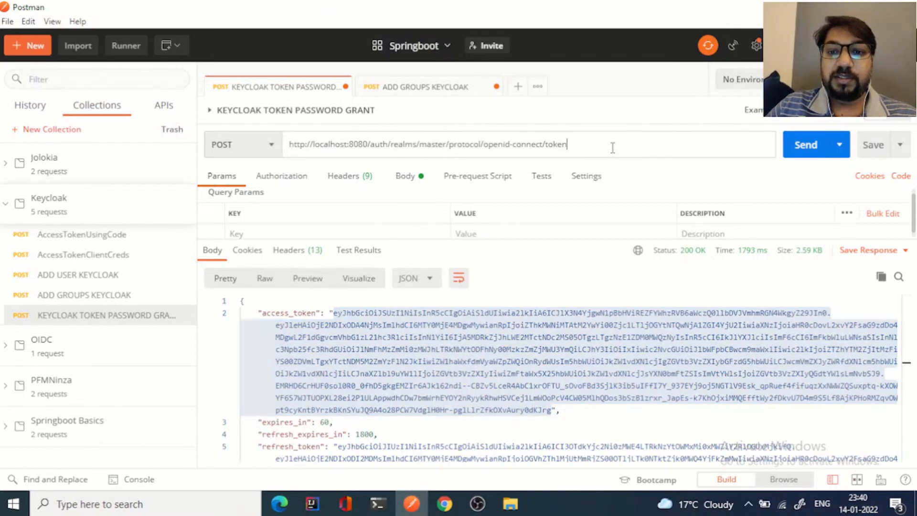
click(804, 147)
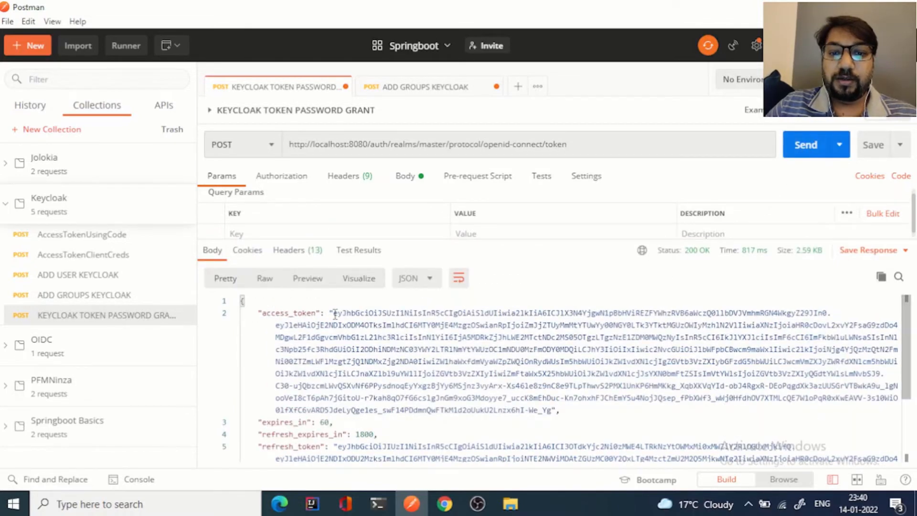
Step: Copy the new access_token value and return to the jwt.io browser tab
mouse_move(332, 313)
mouse_down()
mouse_move(363, 342)
mouse_move(551, 410)
mouse_up()
right_click(512, 358)
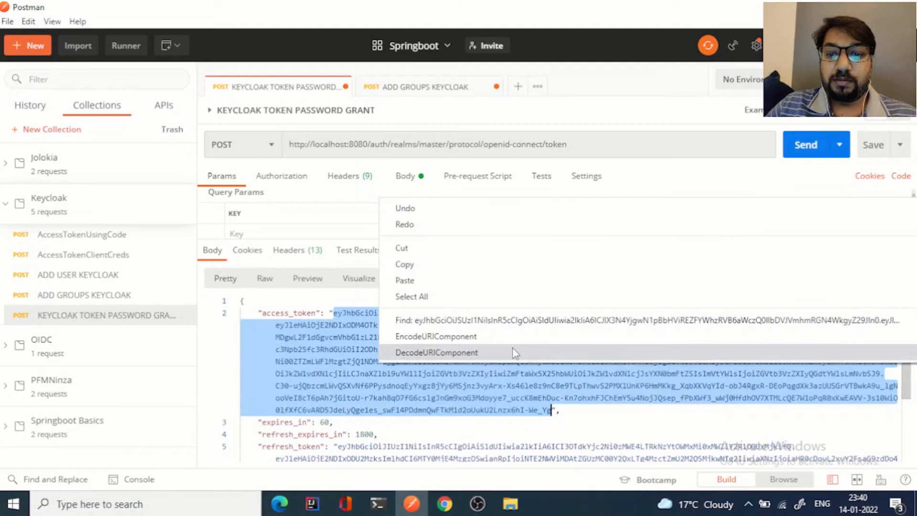
click(479, 269)
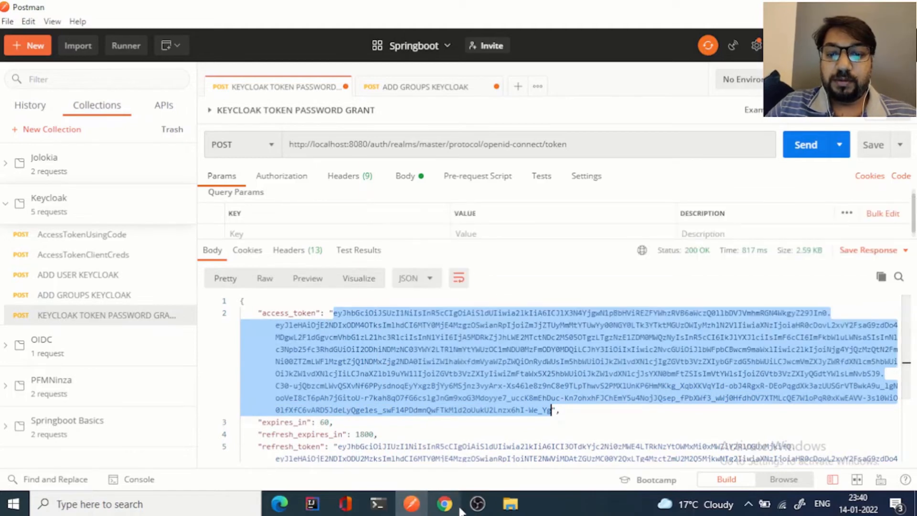
click(444, 504)
Step: Replace jwt.io's token with the copied one and inspect the header's alg and kid
key(ctrl+a)
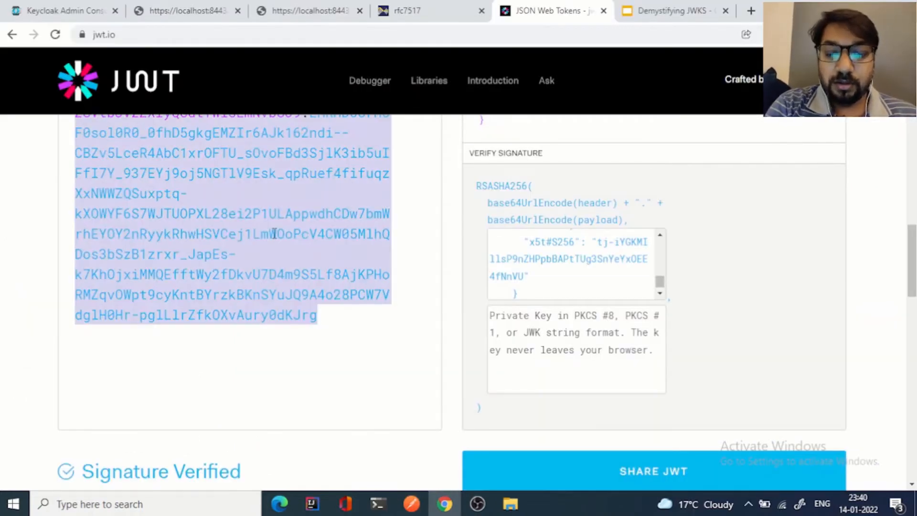
key(ctrl+v)
scroll(494, 183, up, 5)
mouse_move(503, 190)
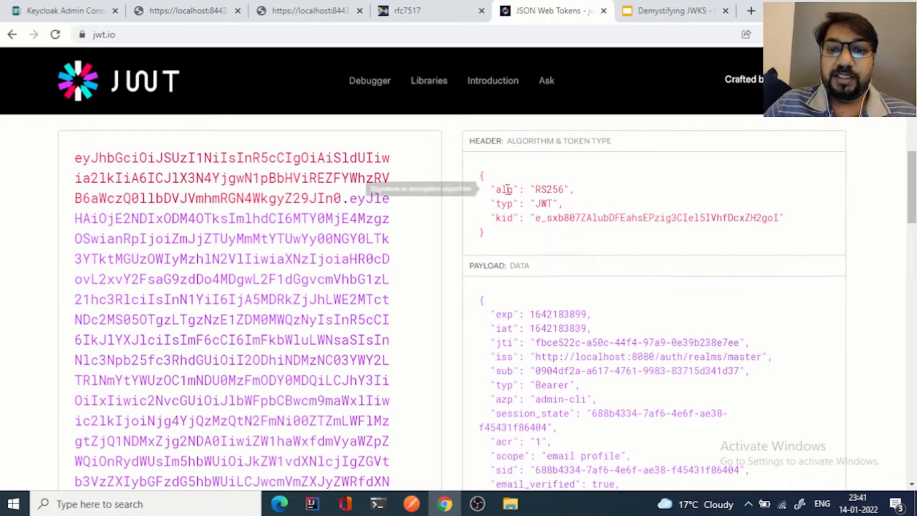
double_click(506, 189)
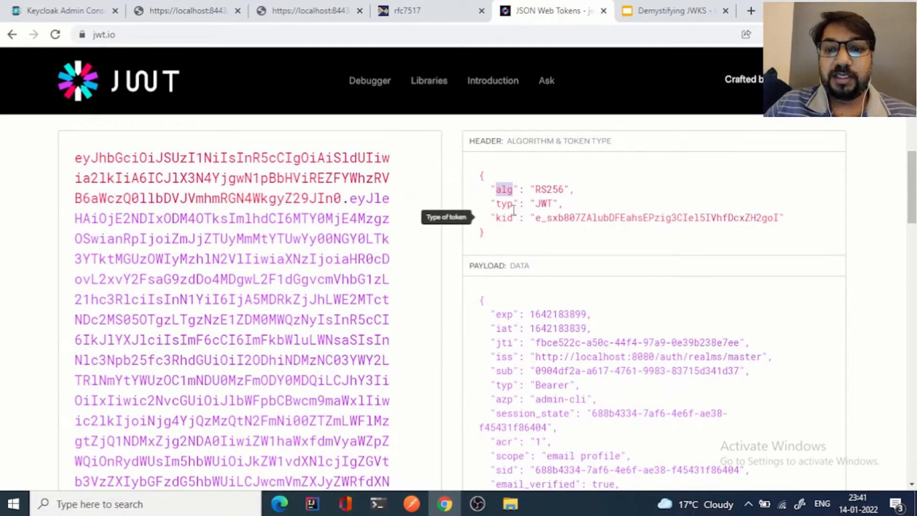
mouse_move(505, 218)
scroll(507, 219, down, 1)
double_click(505, 184)
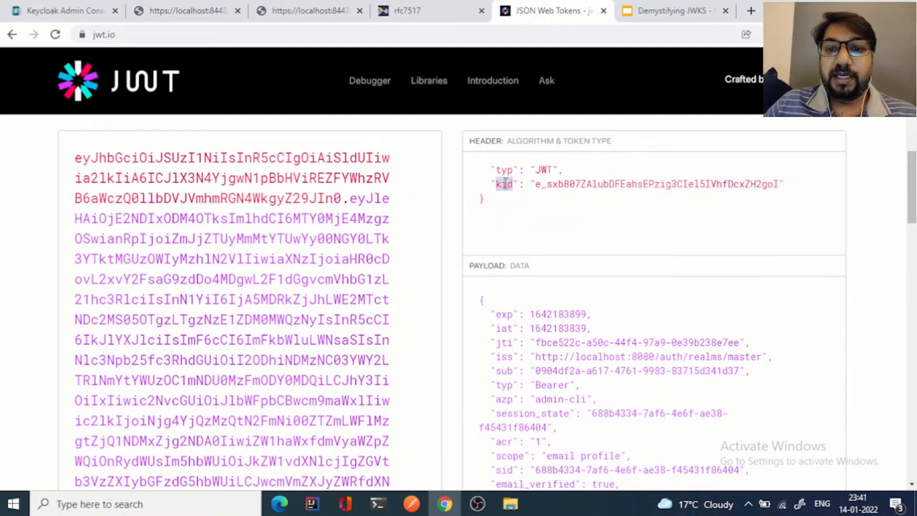
Step: Examine the token's kid value, then bring up Keycloak's certs page for comparison
click(553, 186)
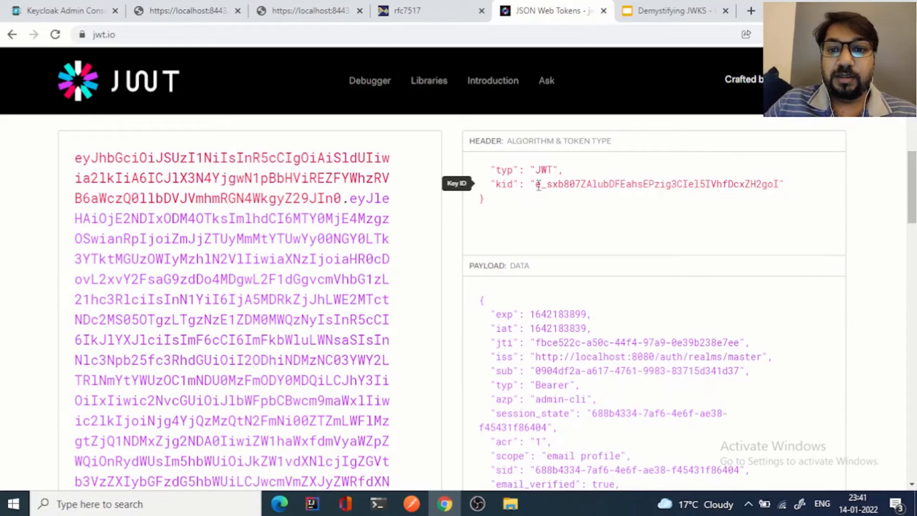
drag(536, 185, 779, 185)
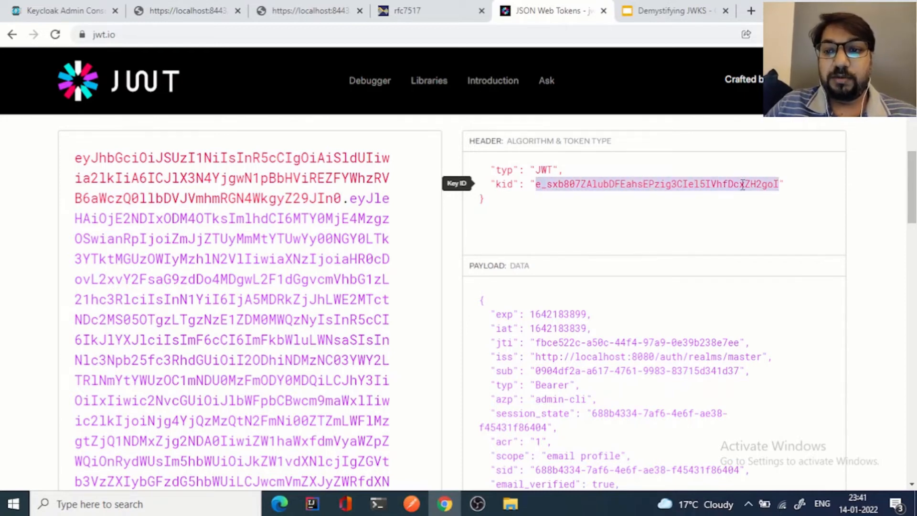
click(549, 188)
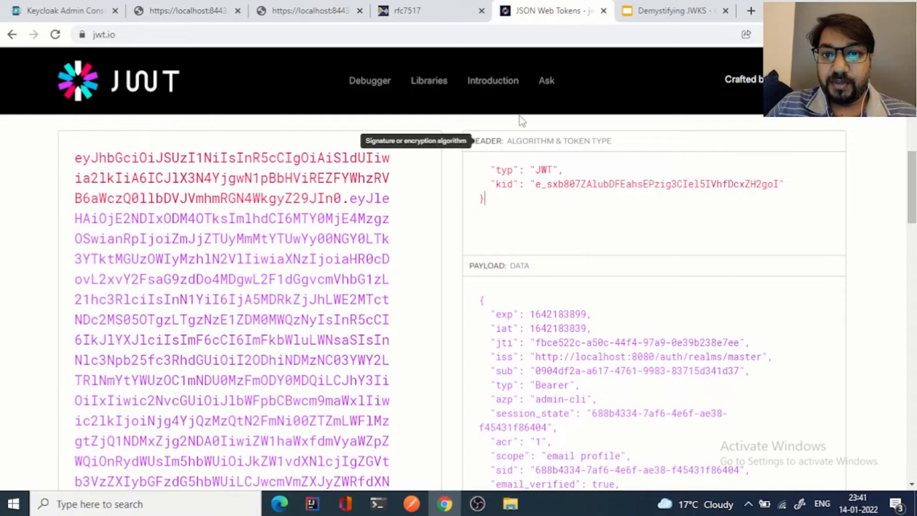
click(309, 13)
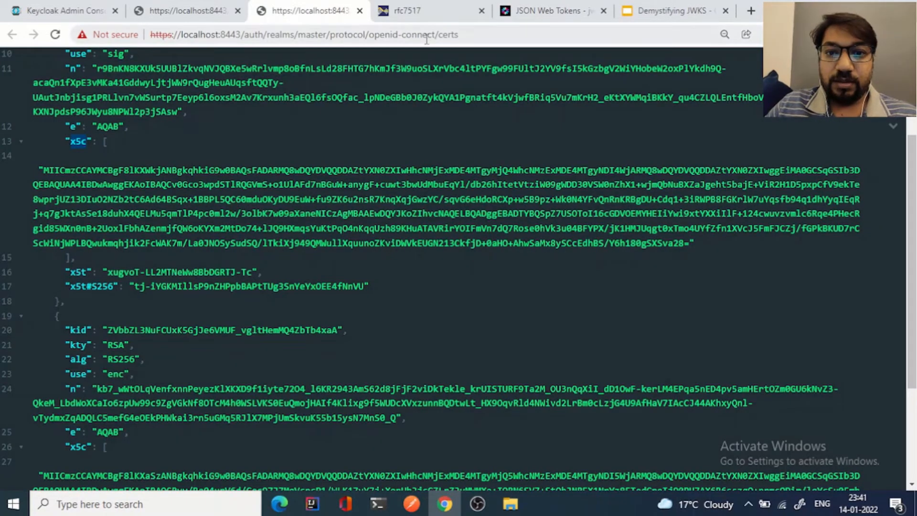
scroll(459, 273, up, 2)
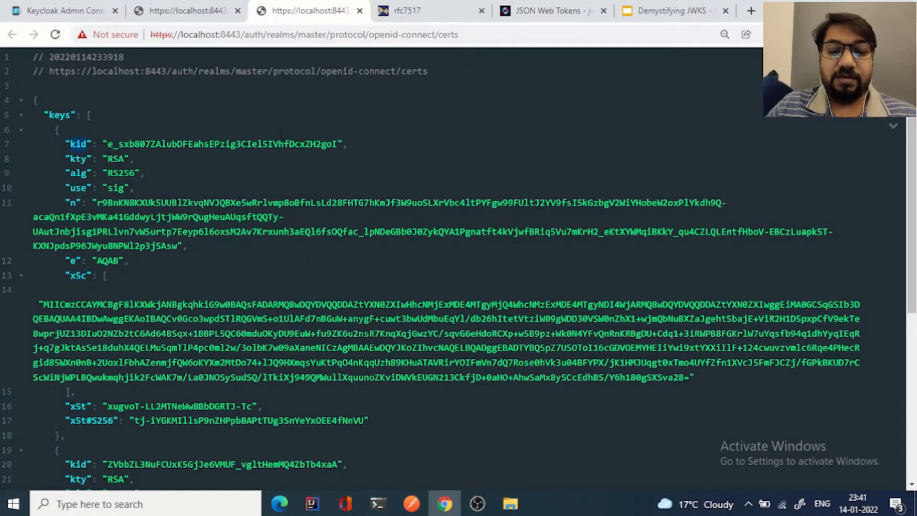
Step: Compare the decoded token's kid with the first key's kid on the certs page
click(558, 15)
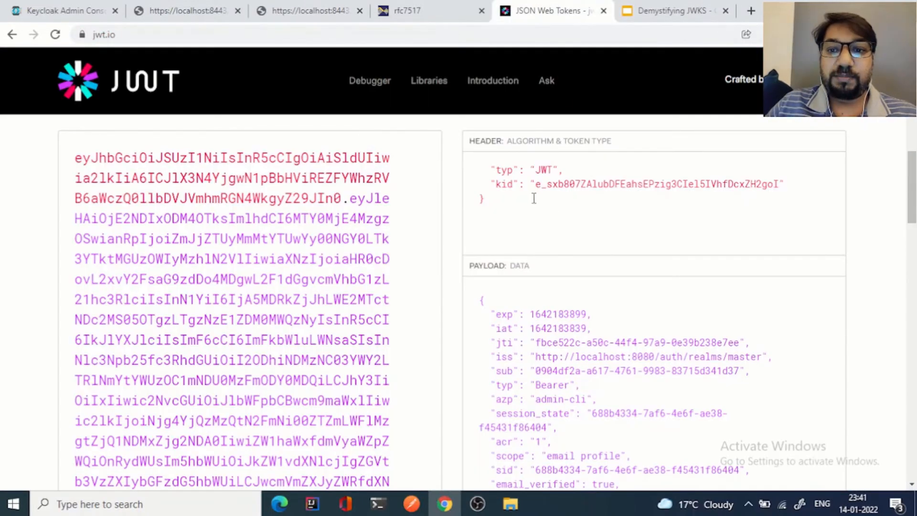
key(ctrl+shift+Tab)
key(ctrl+shift+Tab)
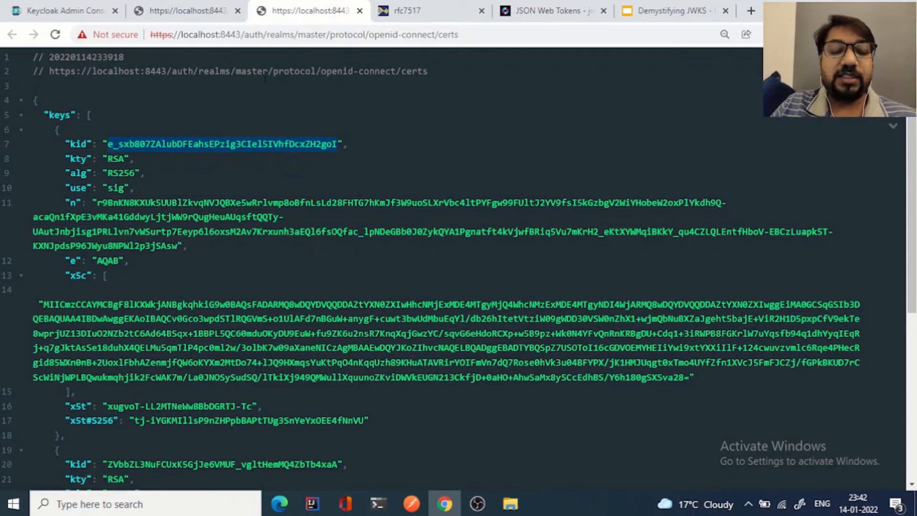
Step: Confirm the first key's kid value matches the token's key ID
click(213, 144)
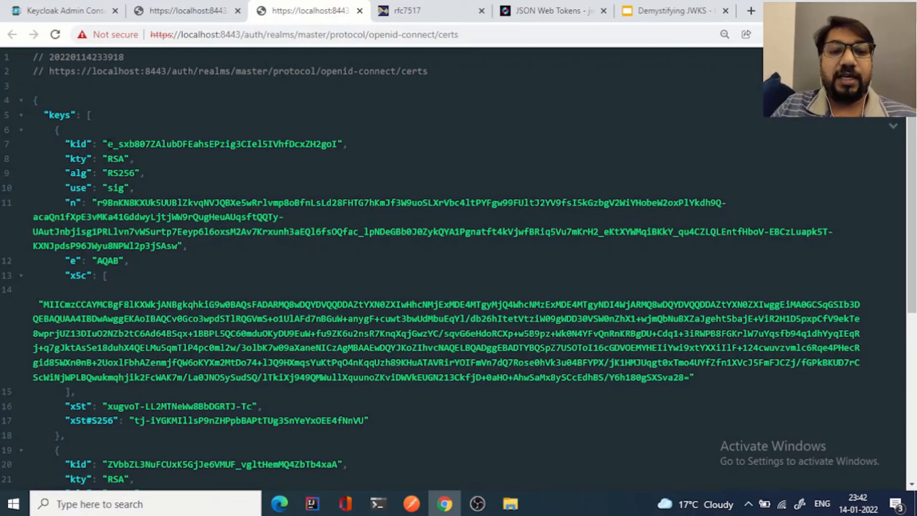
drag(108, 144, 330, 144)
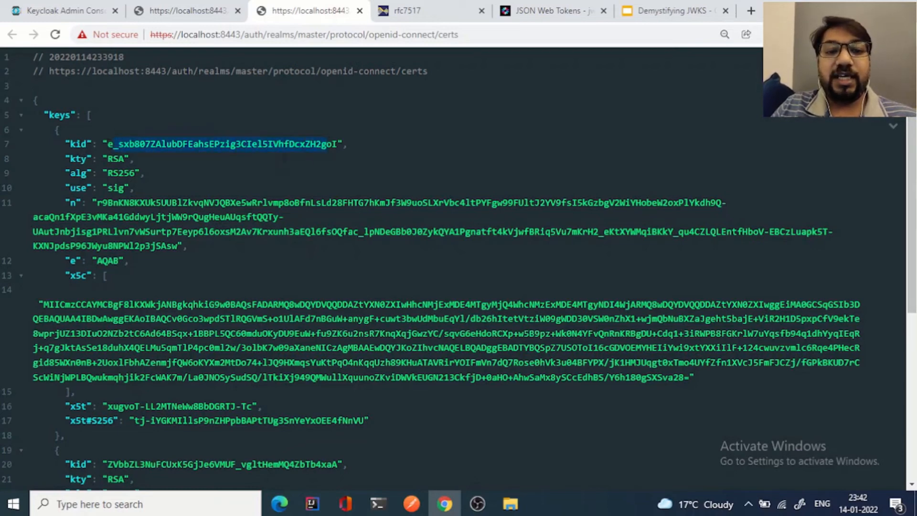
click(115, 189)
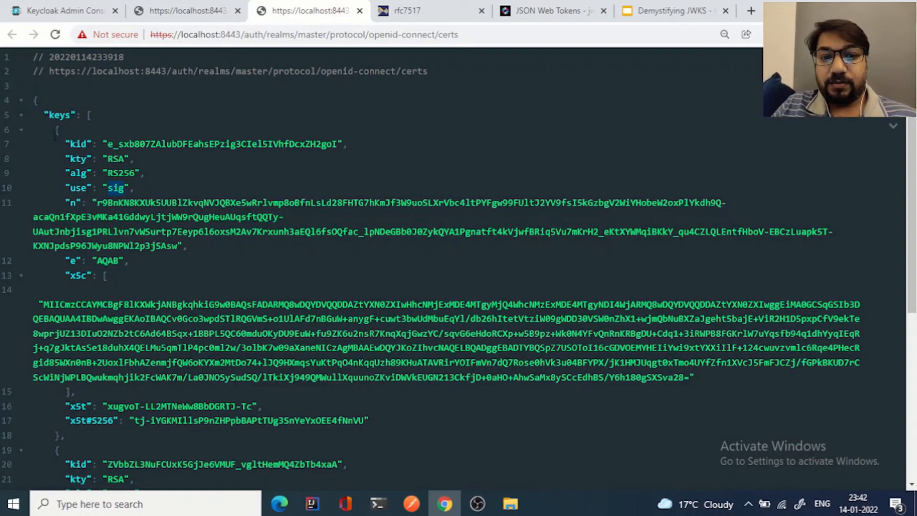
Step: Copy the entire first signing key object from the certs JSON
drag(56, 132, 65, 438)
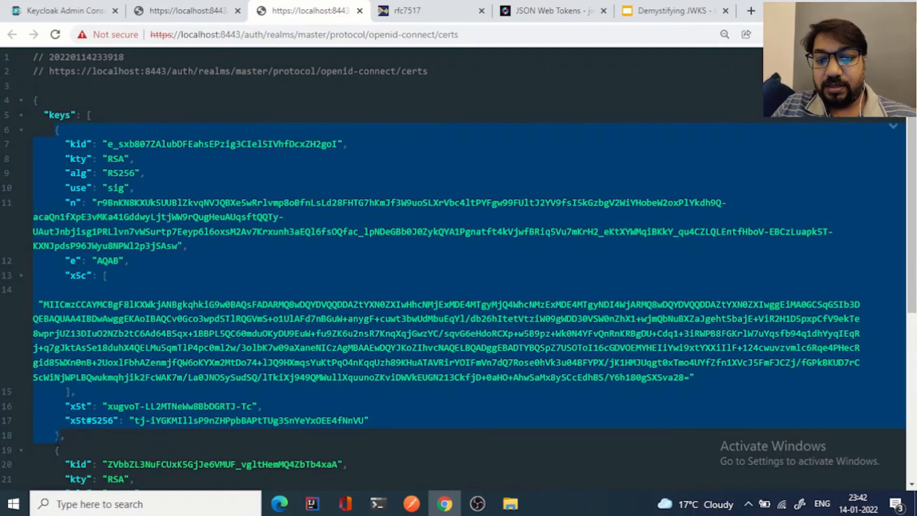
right_click(91, 110)
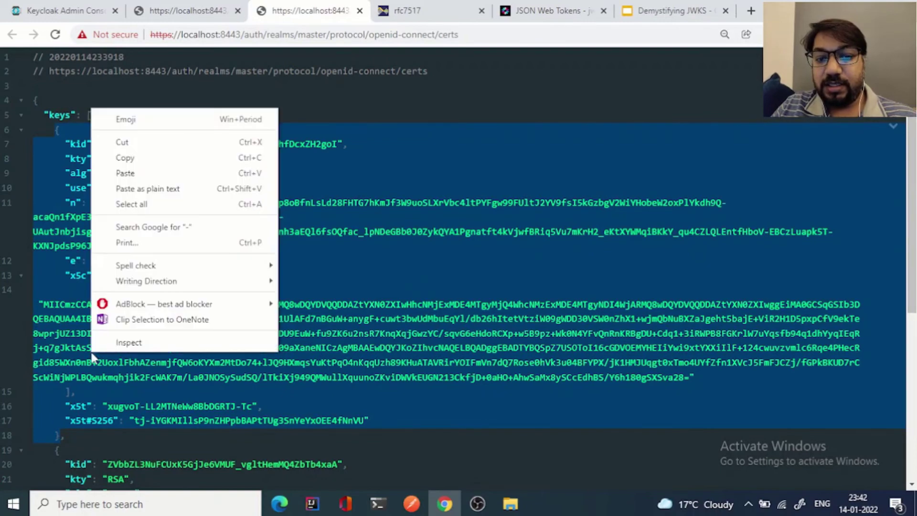
click(132, 159)
Step: Replace jwt.io's verification public key with the copied Keycloak JWK, yielding Signature Verified
click(553, 10)
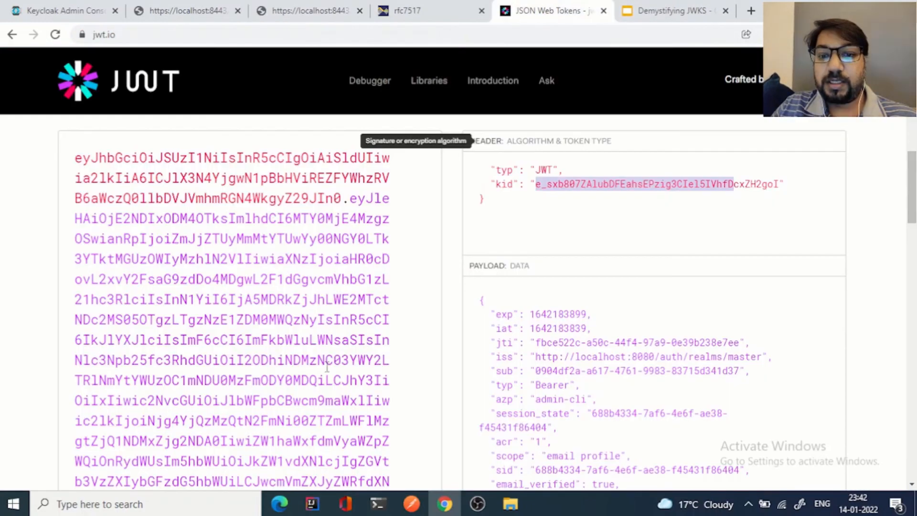
scroll(324, 404, down, 2)
scroll(430, 402, down, 1)
click(571, 378)
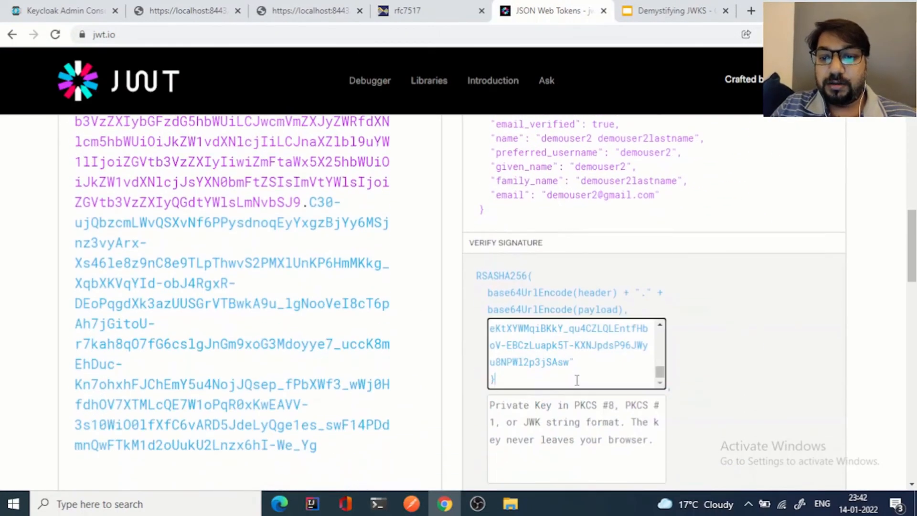
key(ctrl+a)
key(BackSpace)
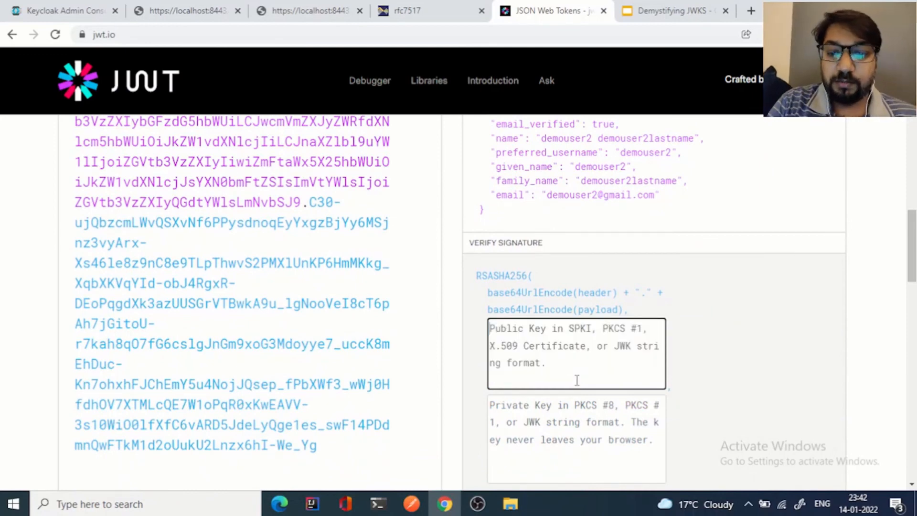
scroll(502, 405, down, 1)
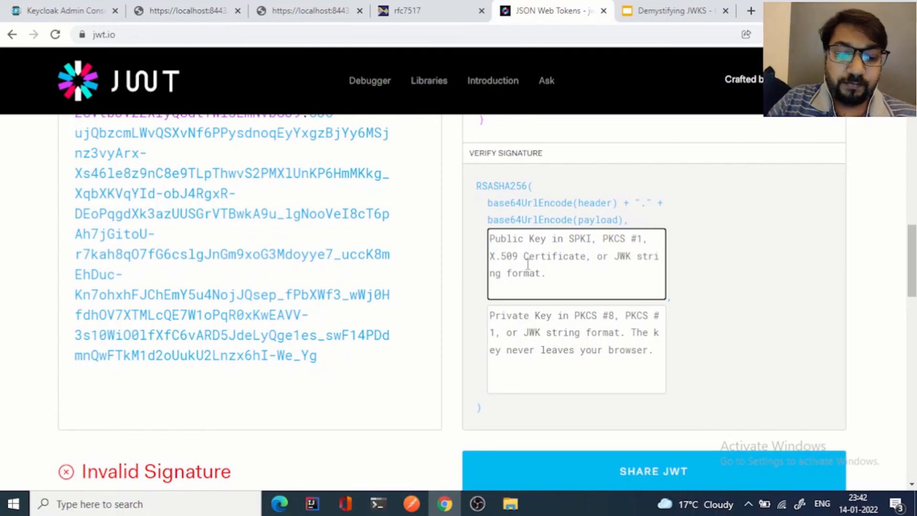
key(ctrl+v)
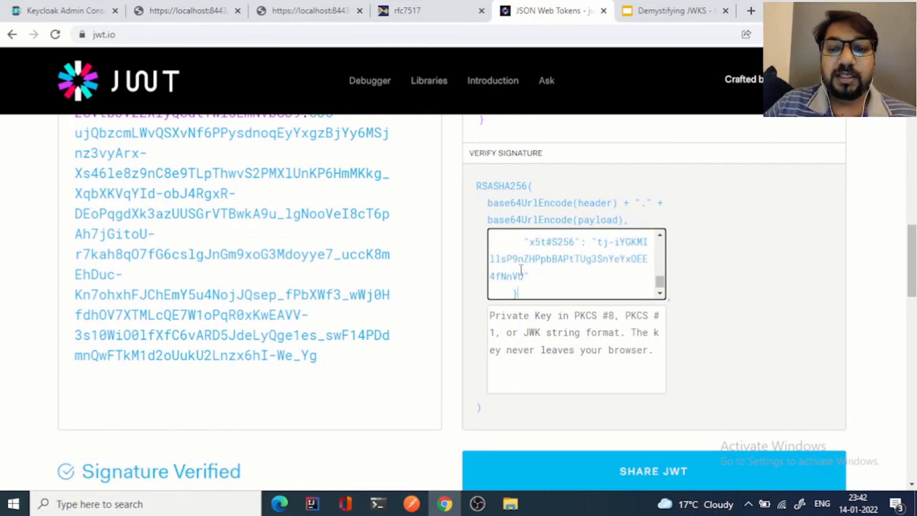
scroll(520, 269, up, 1)
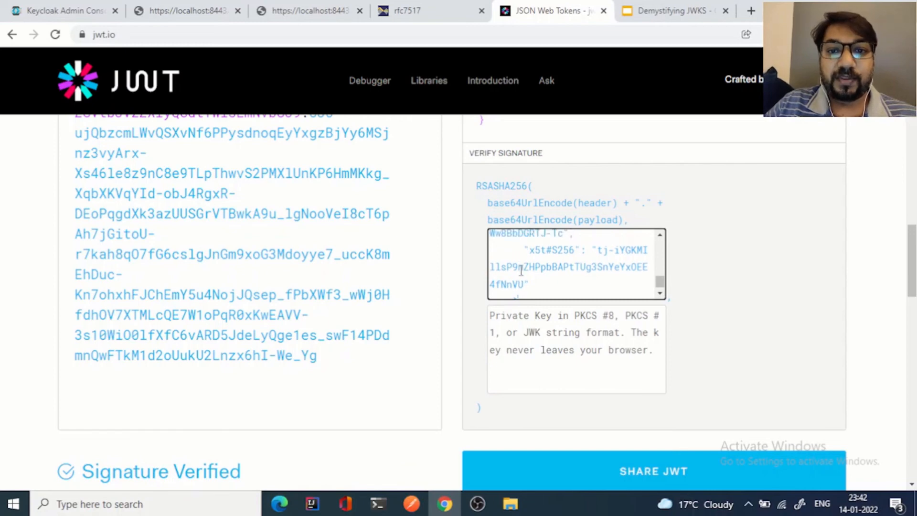
scroll(521, 269, up, 1)
scroll(834, 276, up, 1)
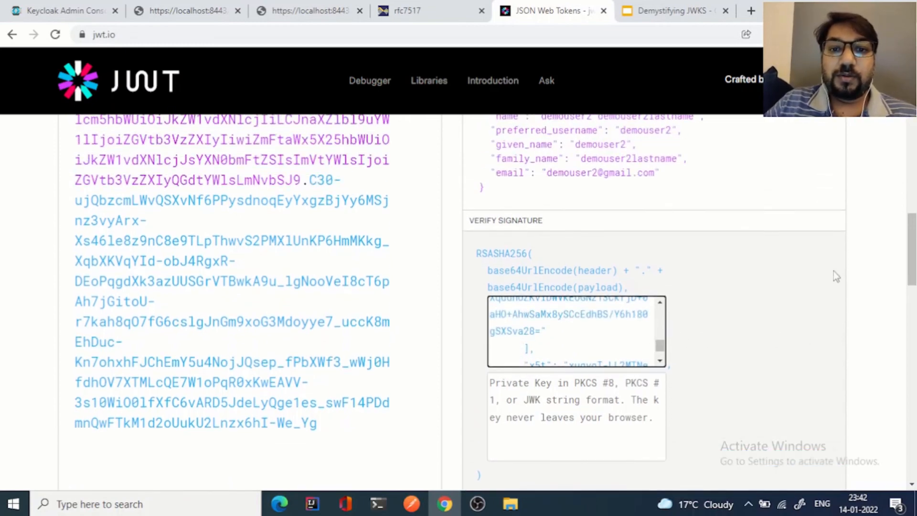
scroll(833, 276, up, 1)
scroll(834, 276, up, 1)
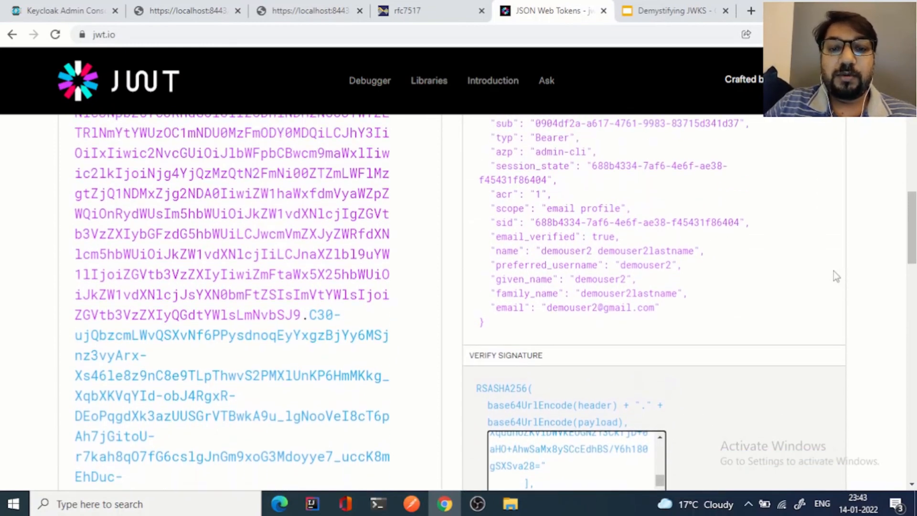